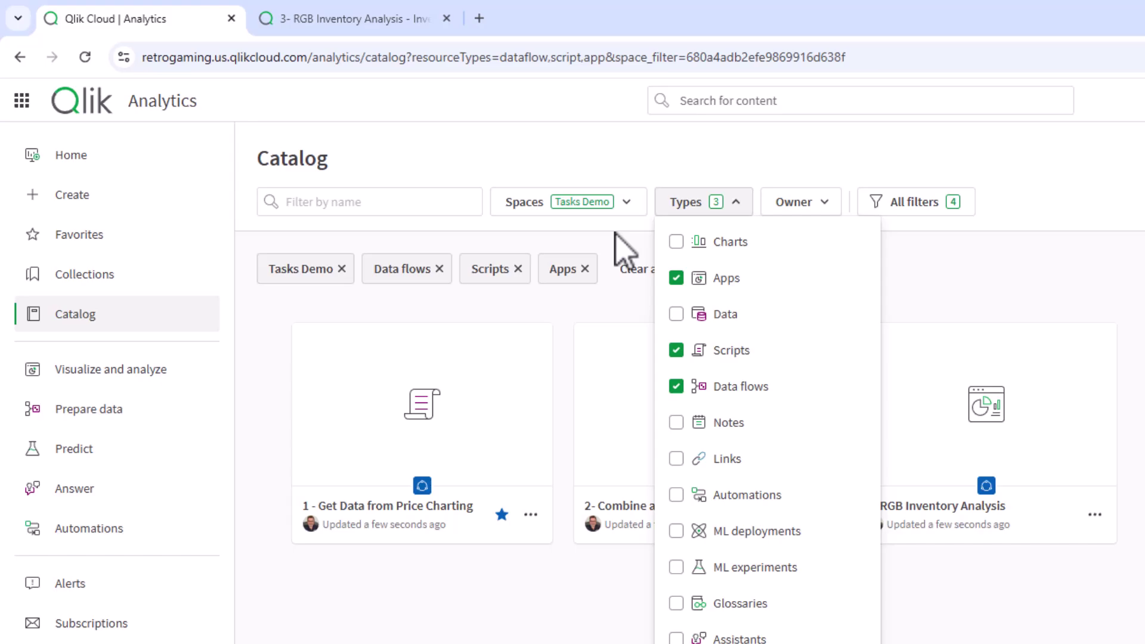
pyautogui.click(576, 634)
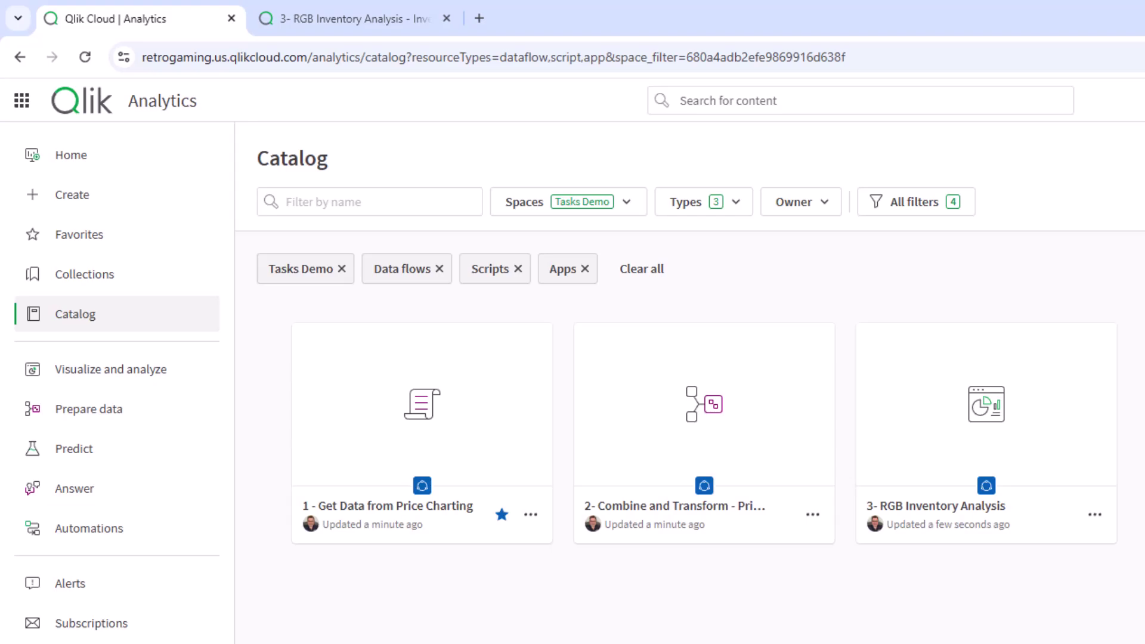
pyautogui.moveTo(451, 449)
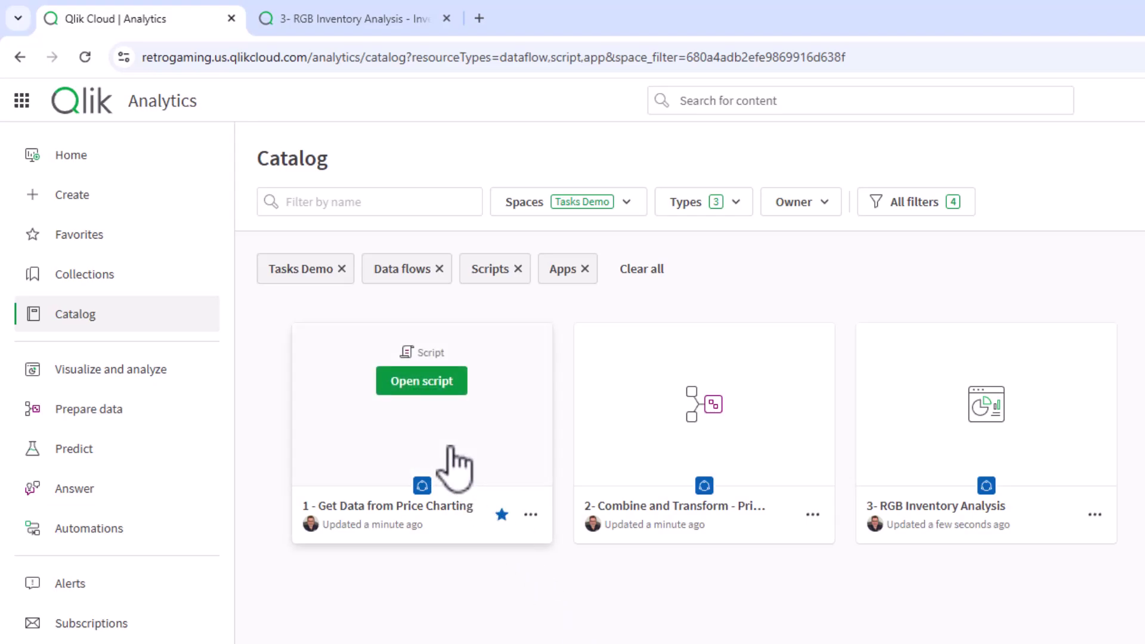
pyautogui.click(454, 468)
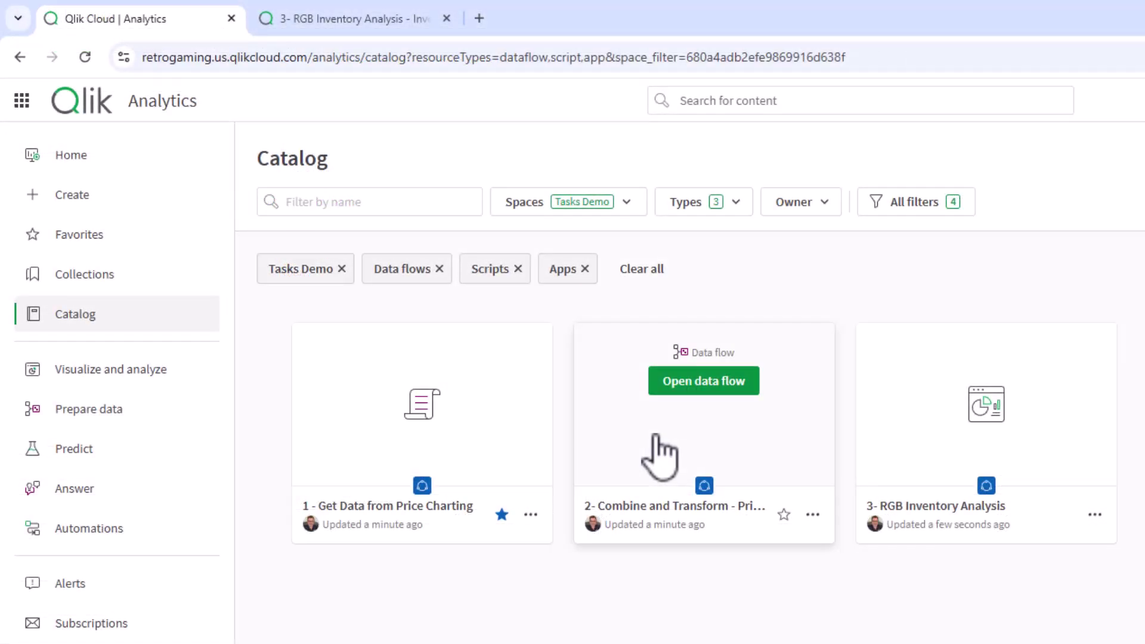
pyautogui.click(657, 438)
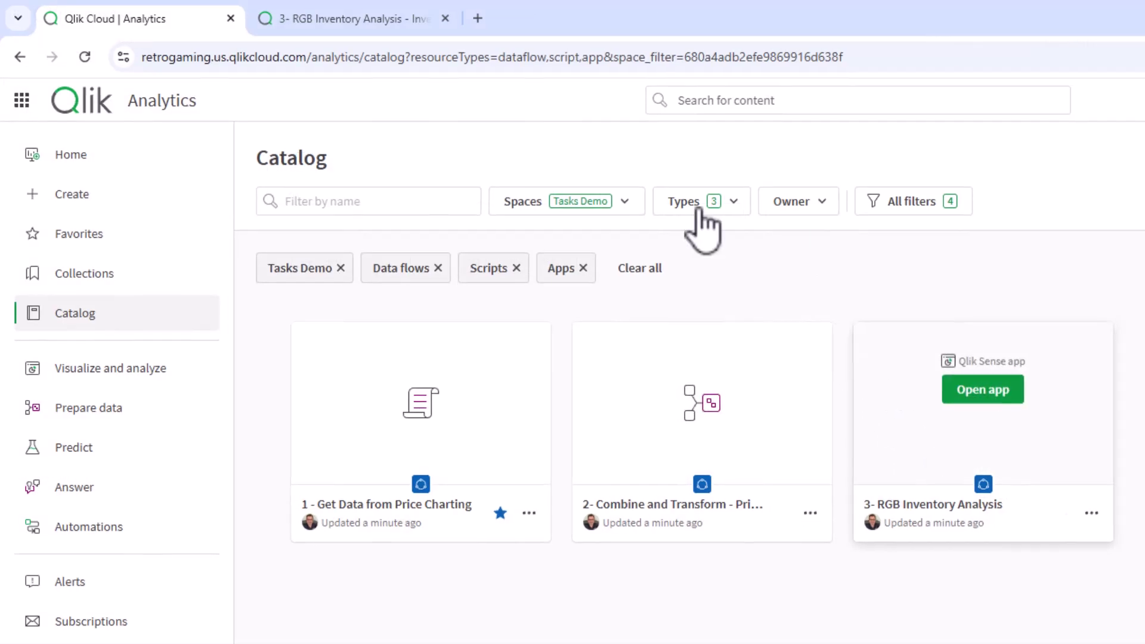
# Check the last refresh time on the RGB Inventory Analysis app's sheet and return to the catalog.
pyautogui.click(358, 19)
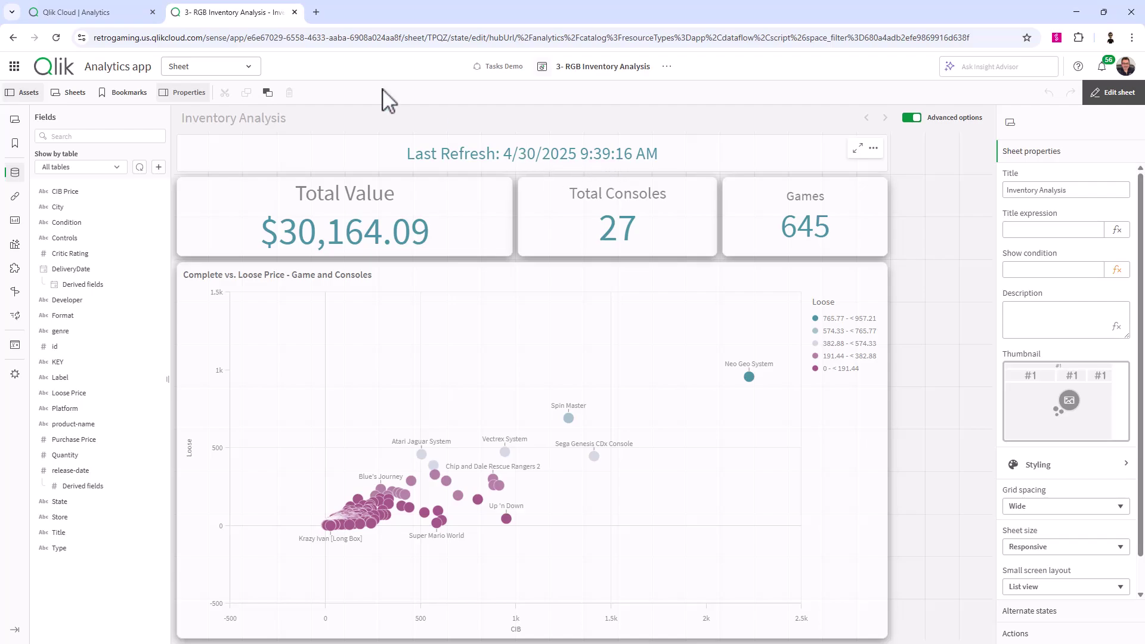
pyautogui.click(48, 11)
# Open the scheduling of the 1 - Get Data from Price Charting script and examine a new task's trigger options, leaving without saving.
pyautogui.click(349, 339)
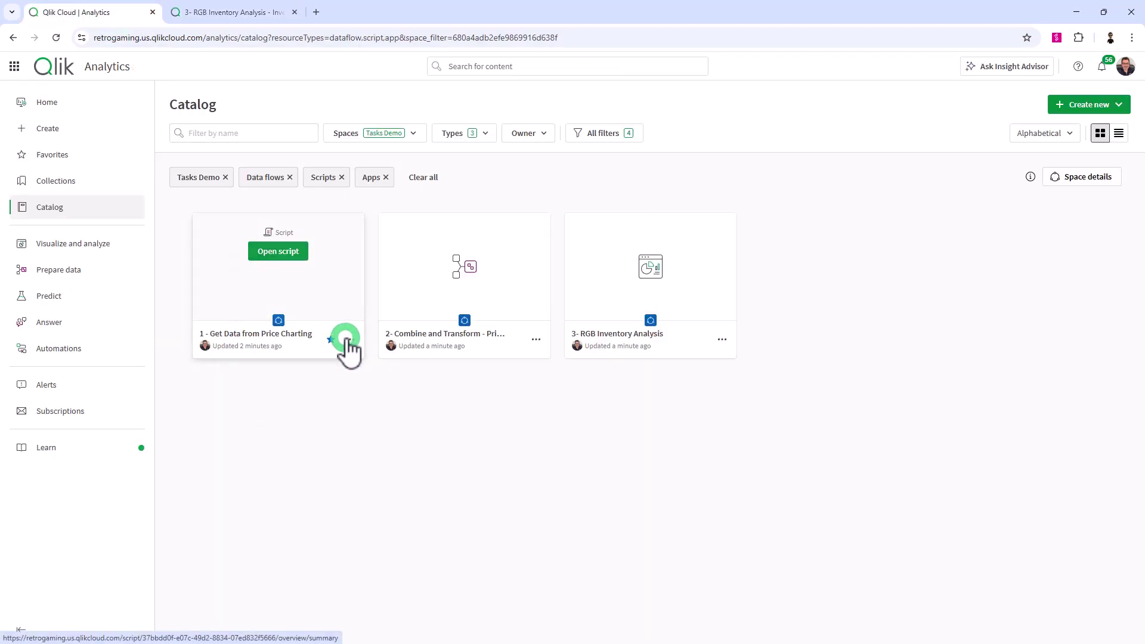
pyautogui.click(300, 327)
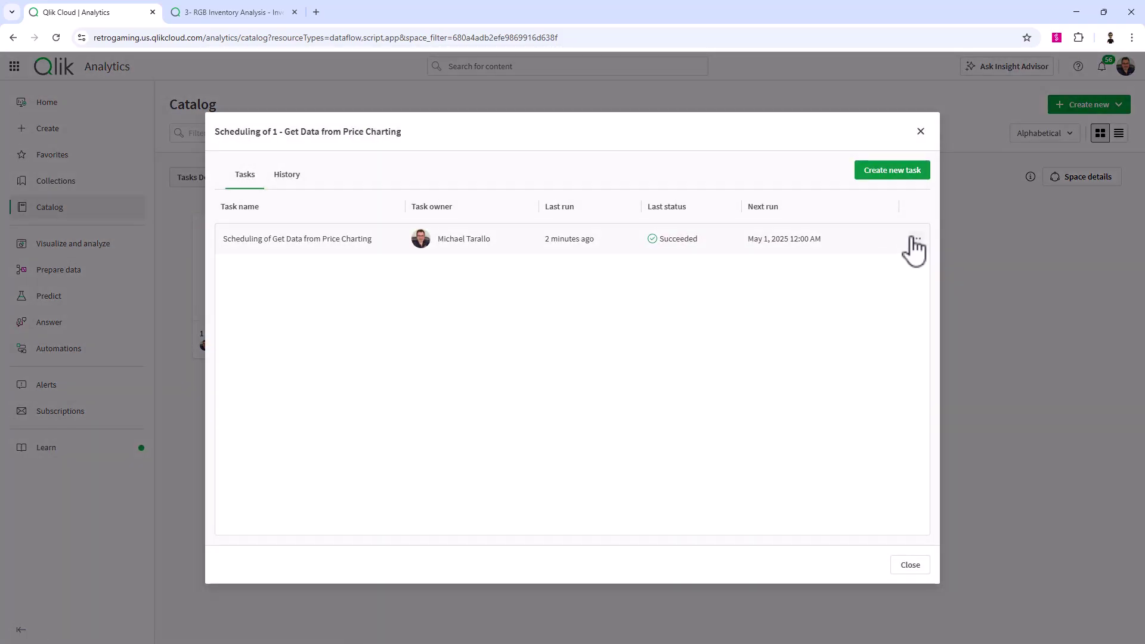
pyautogui.click(900, 170)
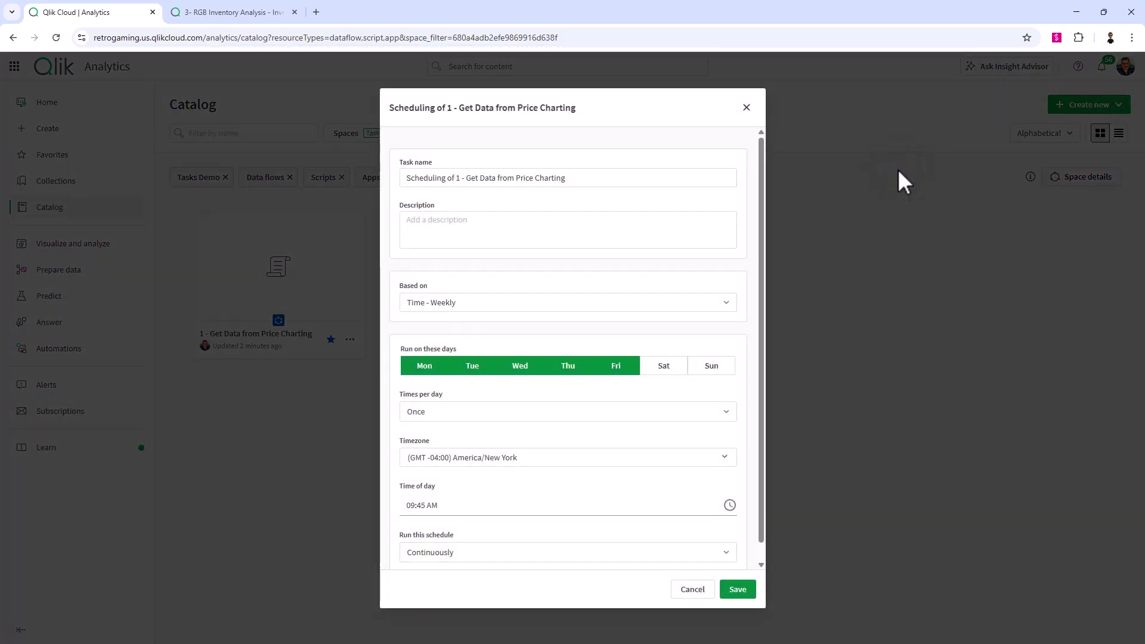
pyautogui.click(480, 307)
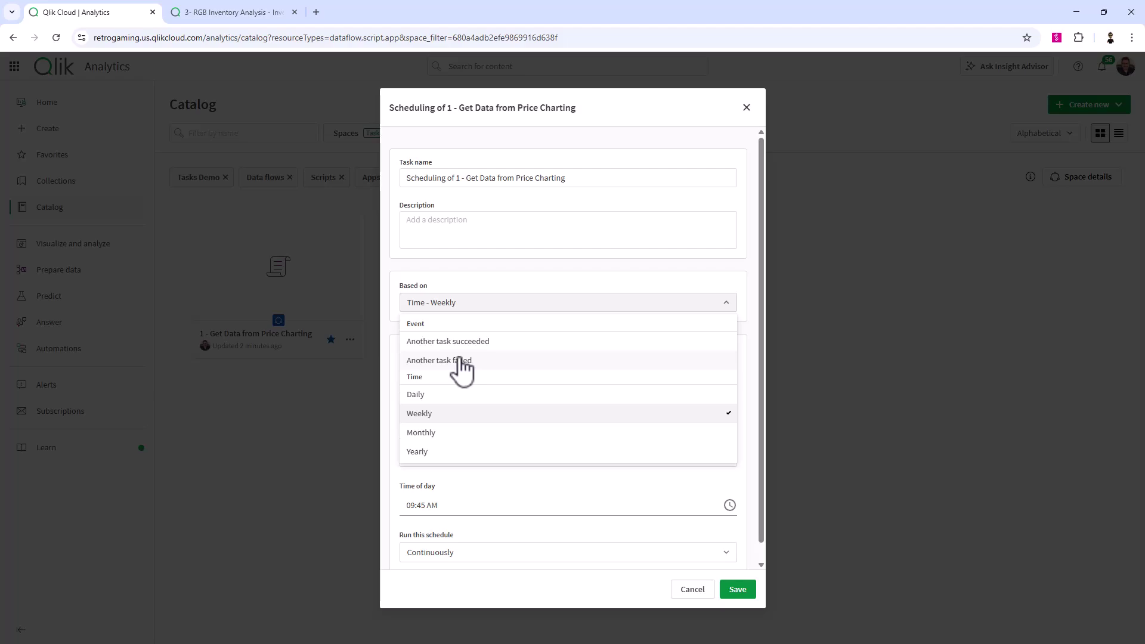
pyautogui.click(661, 300)
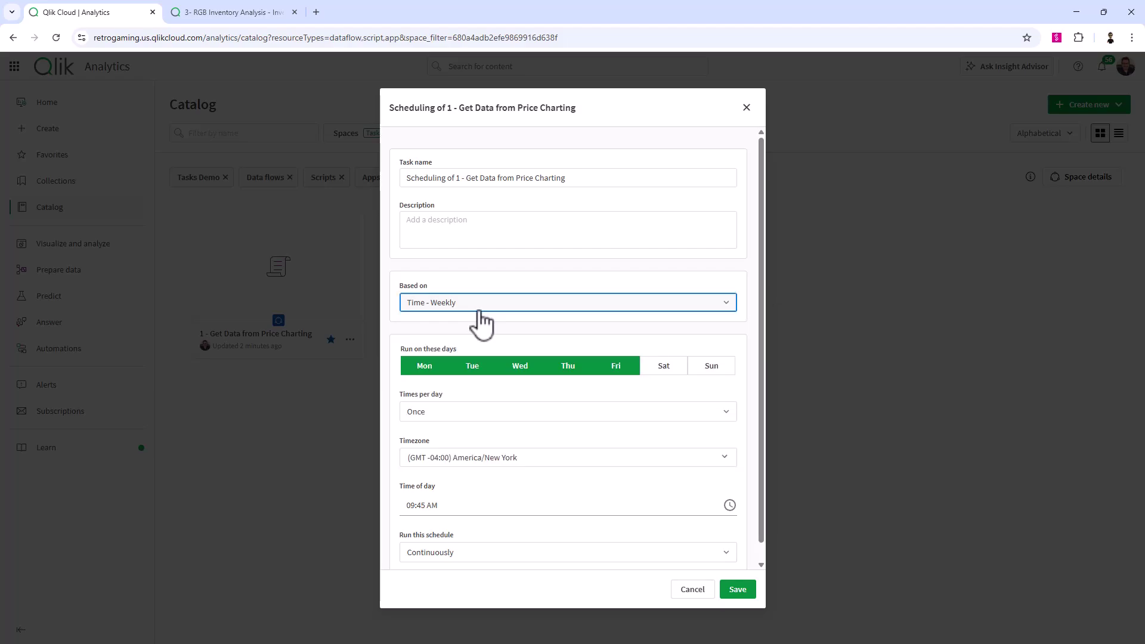
pyautogui.click(691, 590)
# Review the settings of the existing Get Data from Price Charting task, save it as is, and close the scheduling dialog.
pyautogui.click(916, 240)
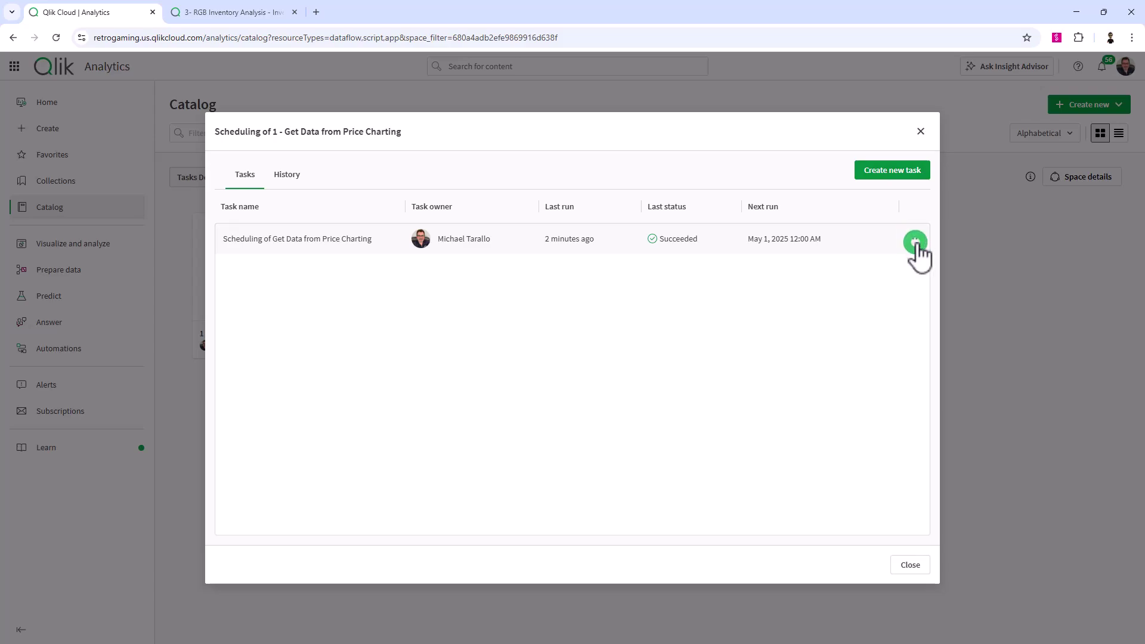
pyautogui.click(937, 281)
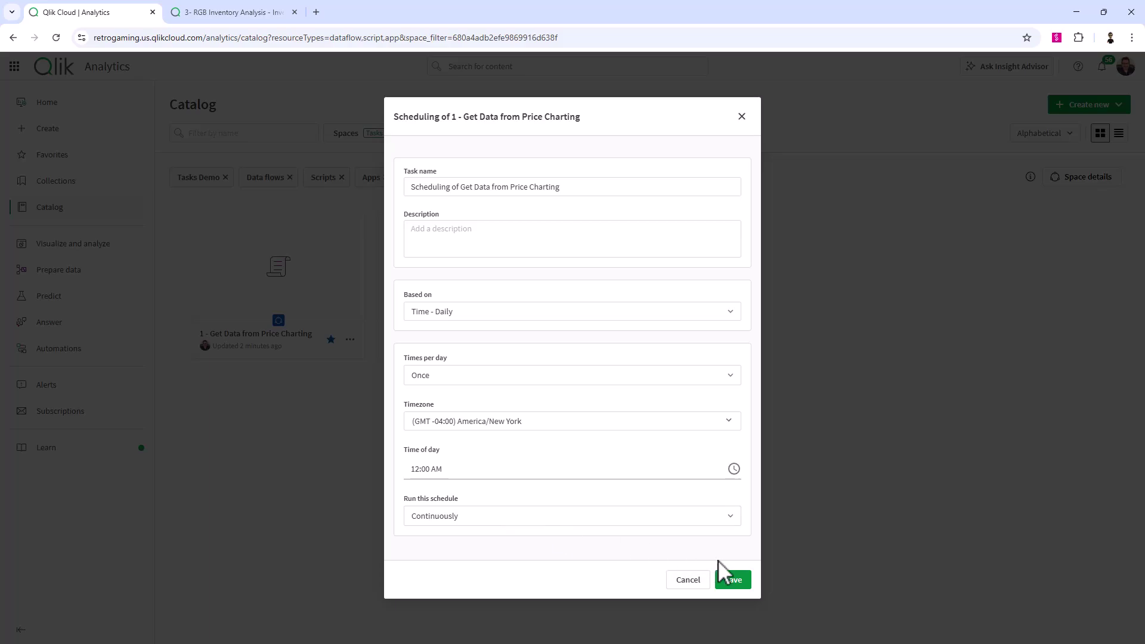
pyautogui.click(732, 582)
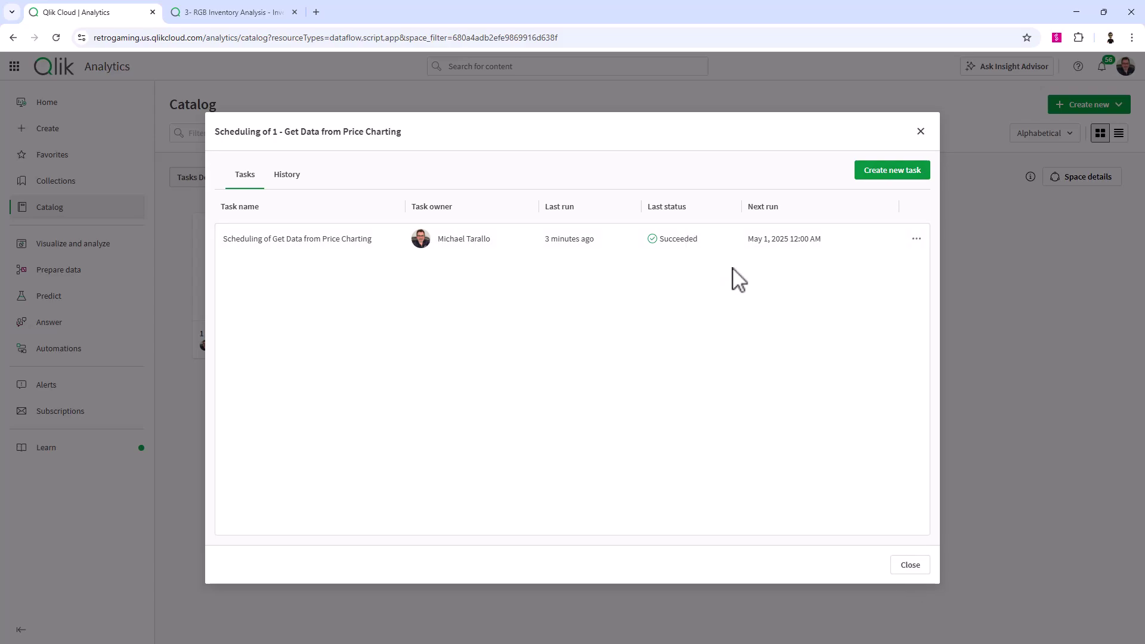
pyautogui.click(913, 567)
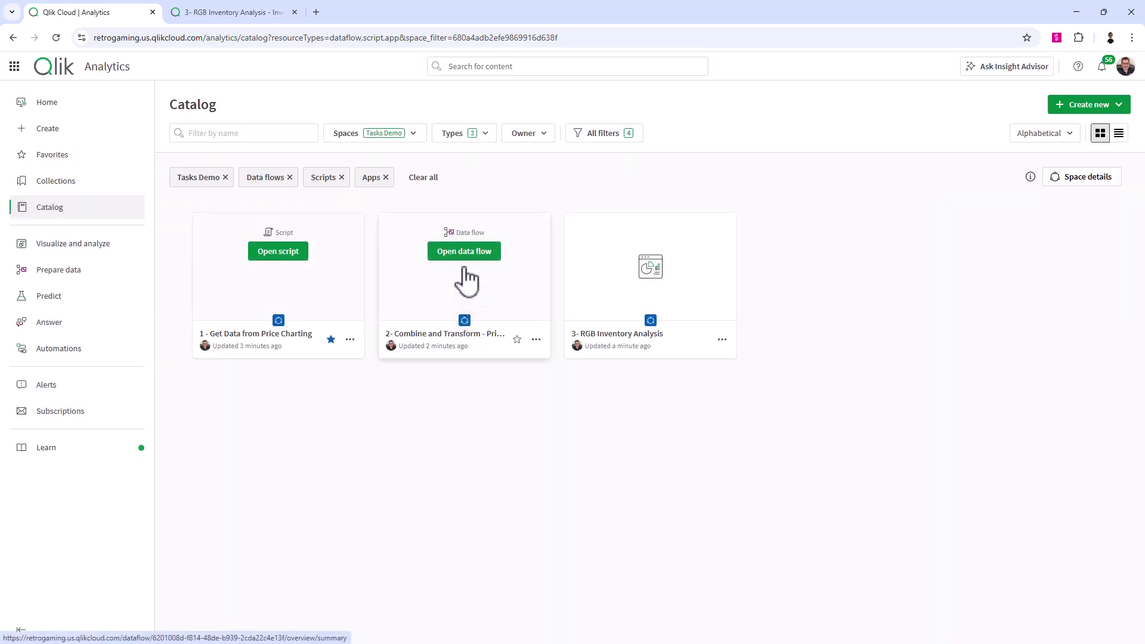
# Open the scheduling tasks of the 2- Combine and Transform data flow.
pyautogui.click(535, 339)
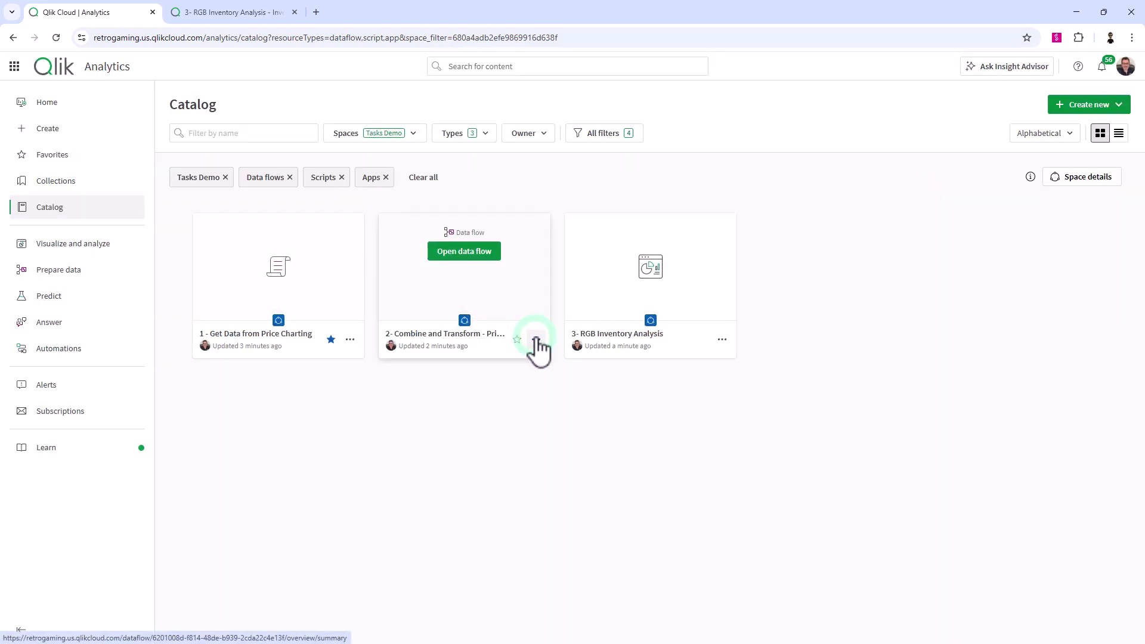
pyautogui.click(483, 326)
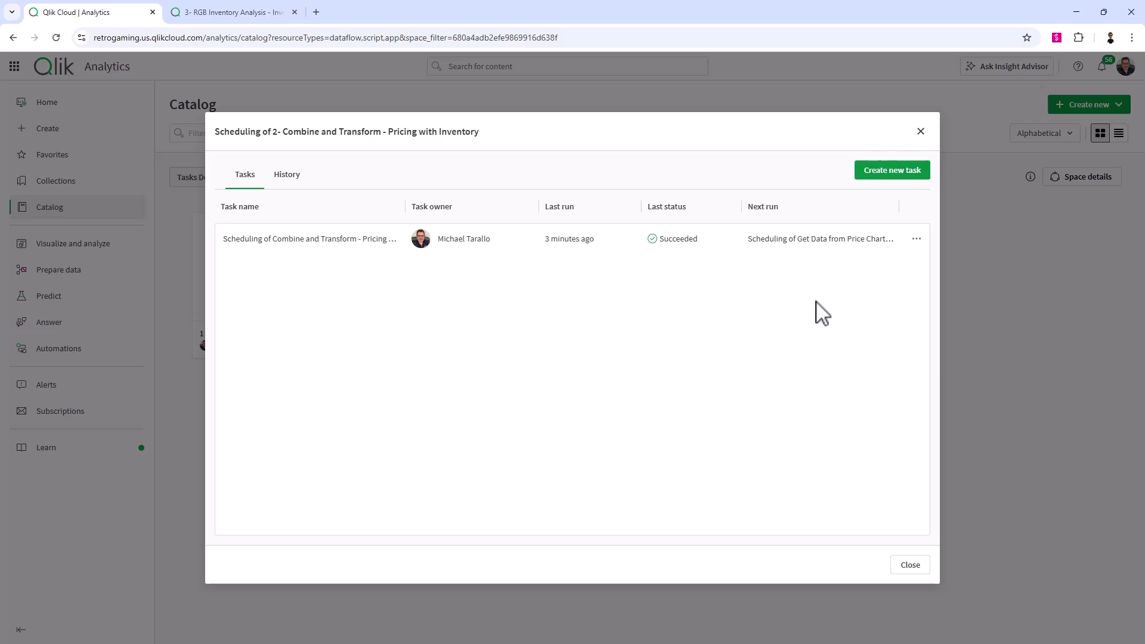
# Try a new task based on another task succeeding, with space Tasks Demo and content 1 - Get Data from Price Charting, and discard it.
pyautogui.click(891, 170)
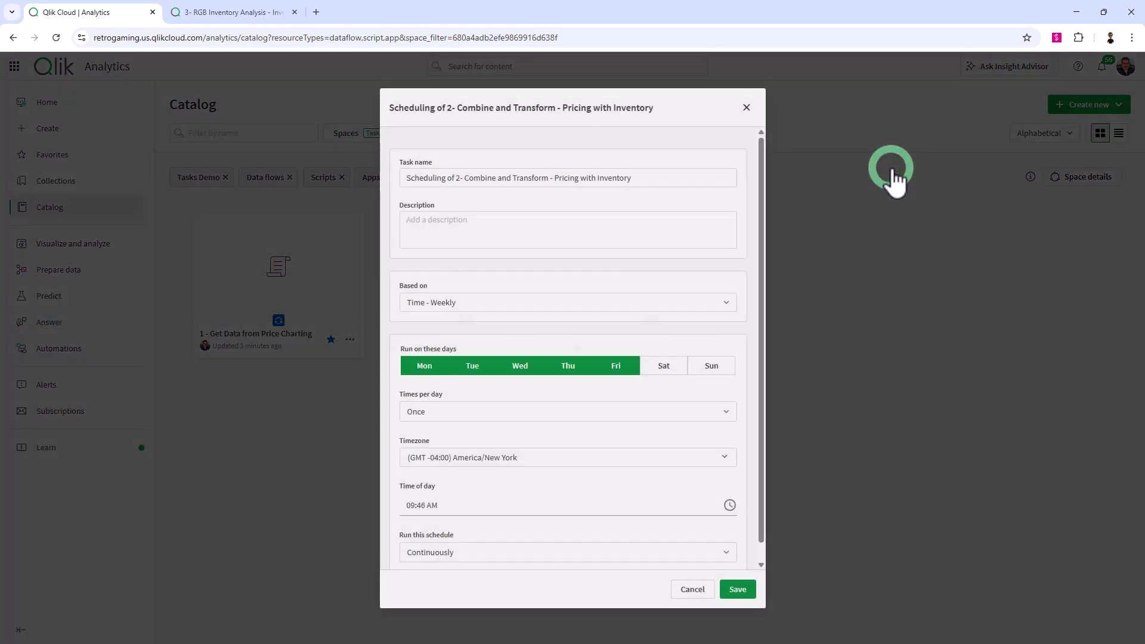
pyautogui.click(595, 302)
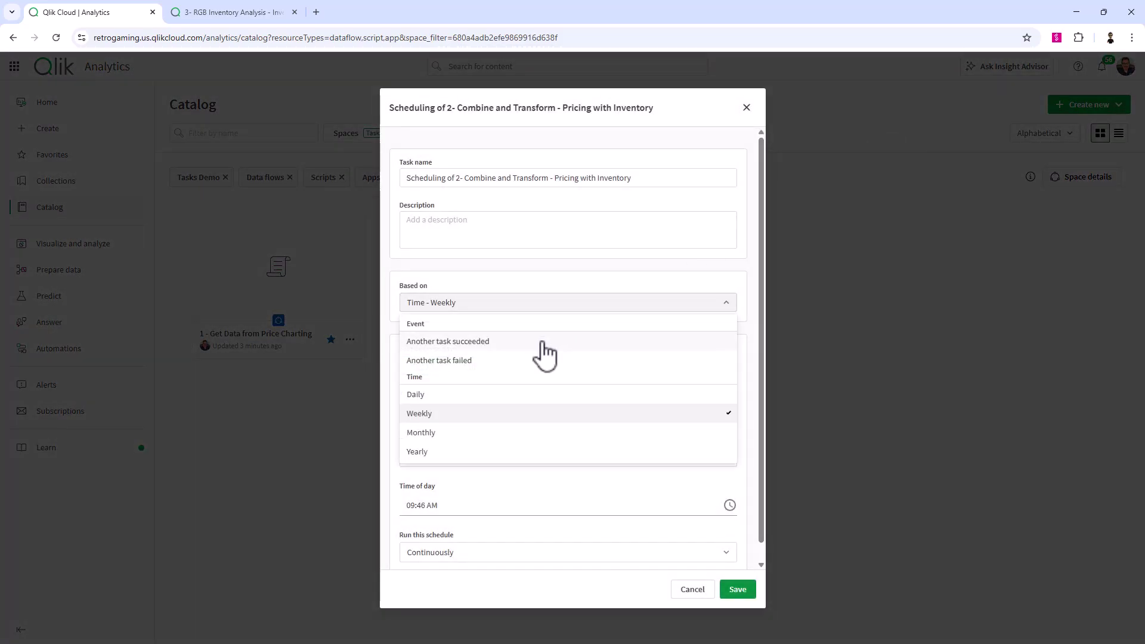
pyautogui.click(542, 341)
pyautogui.click(547, 401)
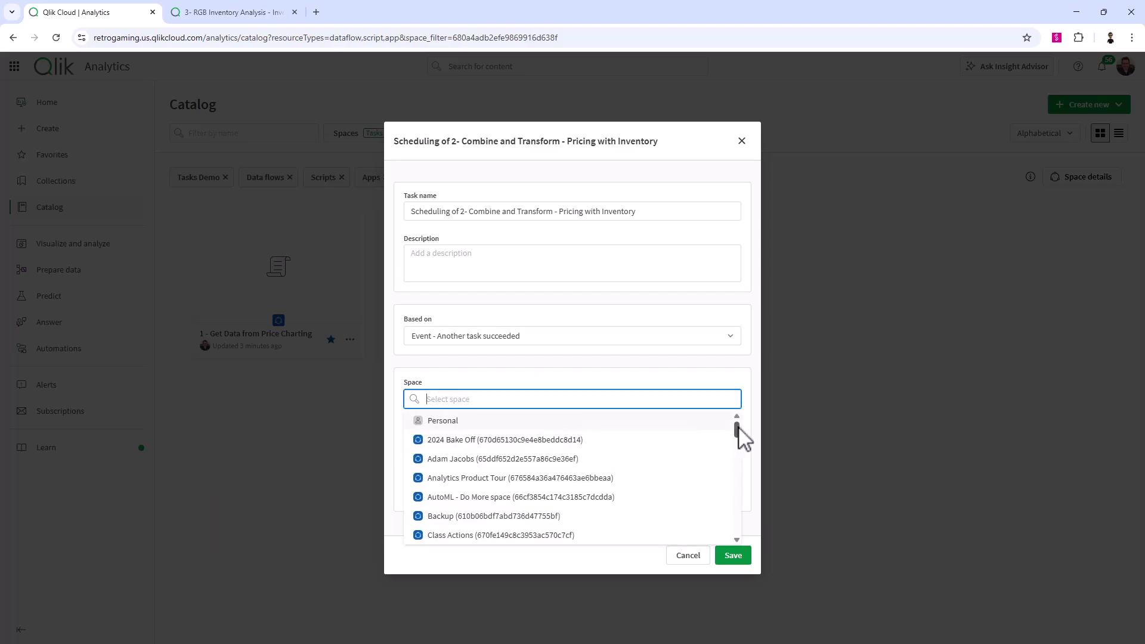
pyautogui.moveTo(738, 432); pyautogui.dragTo(739, 532)
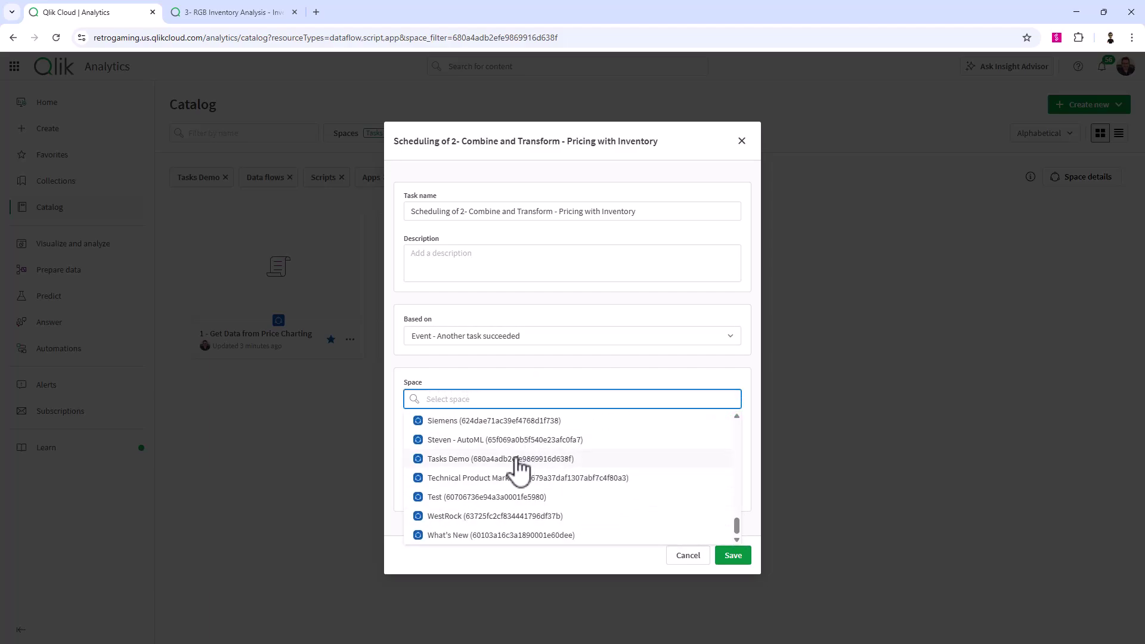
pyautogui.click(513, 461)
pyautogui.click(563, 441)
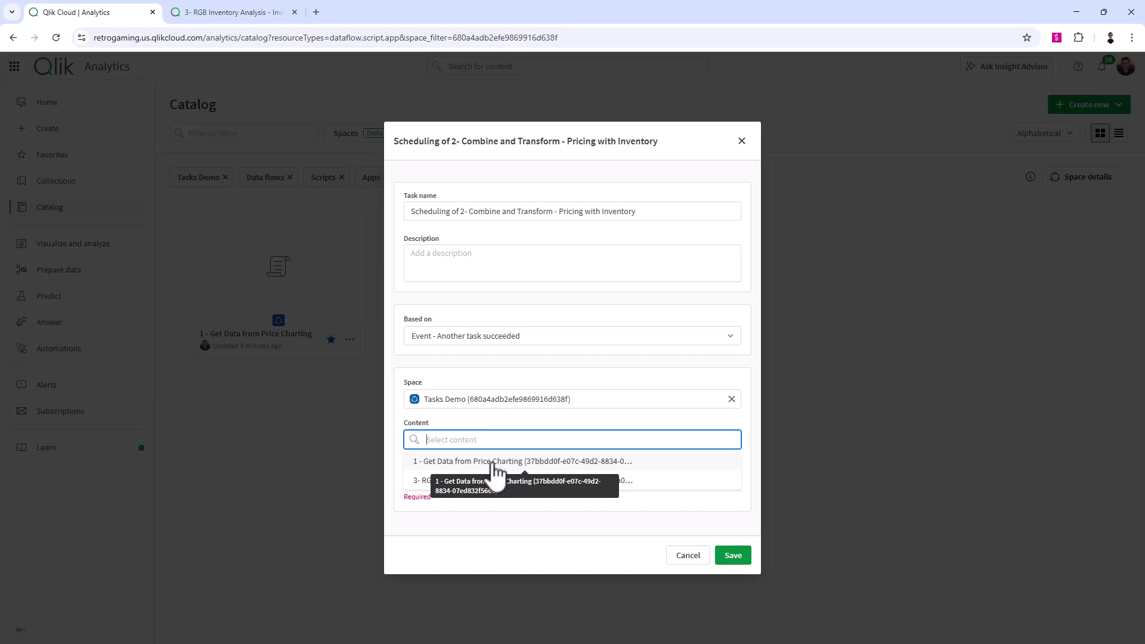
pyautogui.click(576, 464)
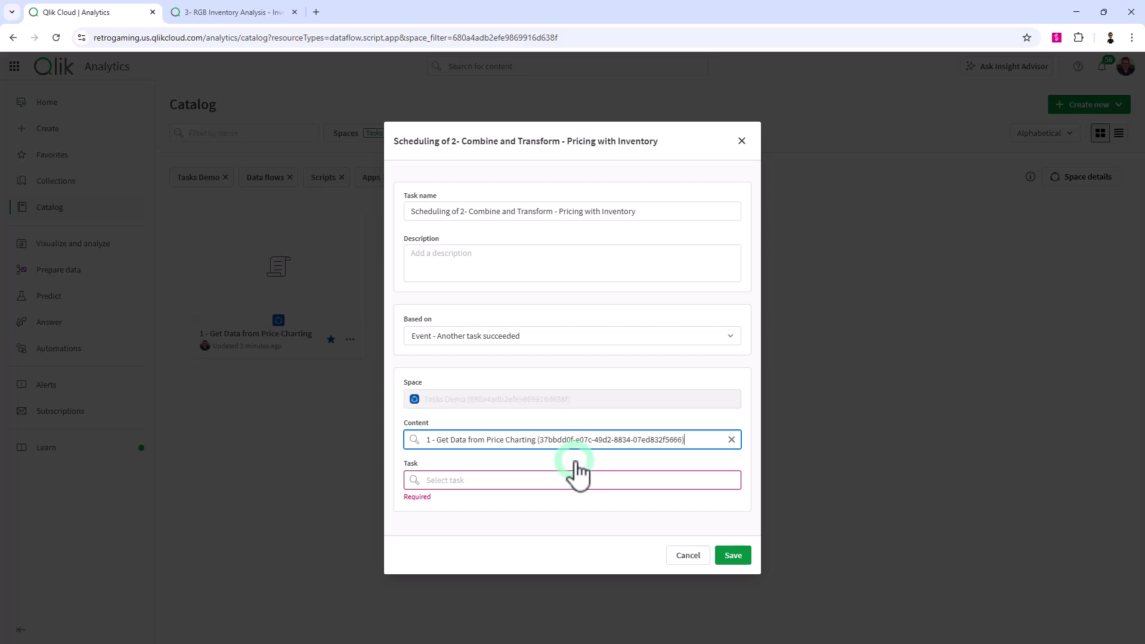
pyautogui.click(571, 480)
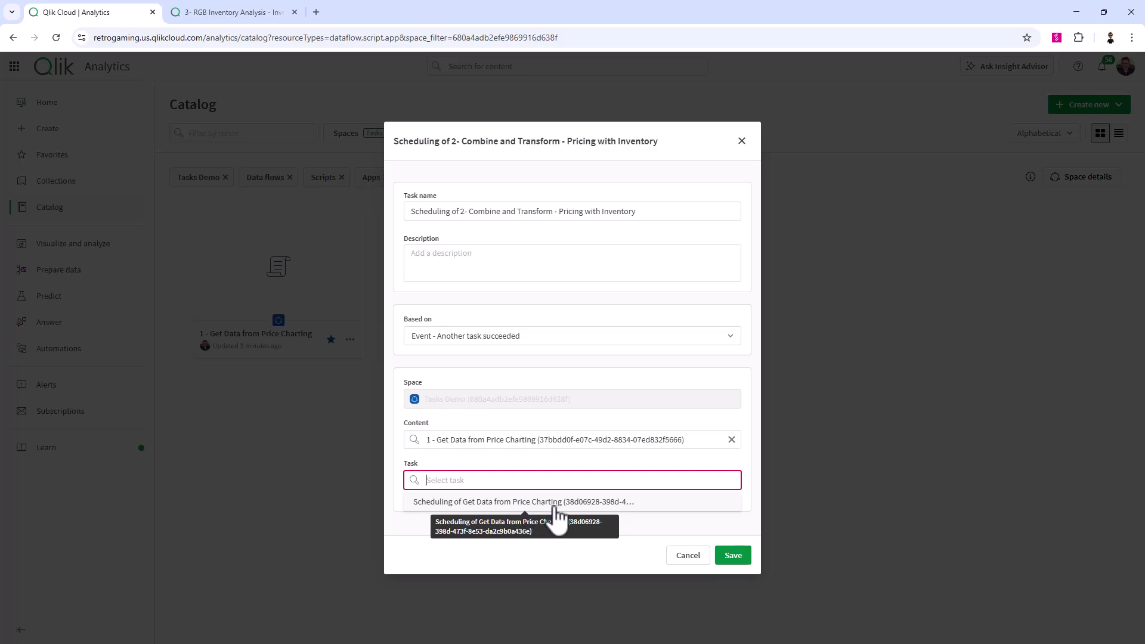
pyautogui.click(690, 560)
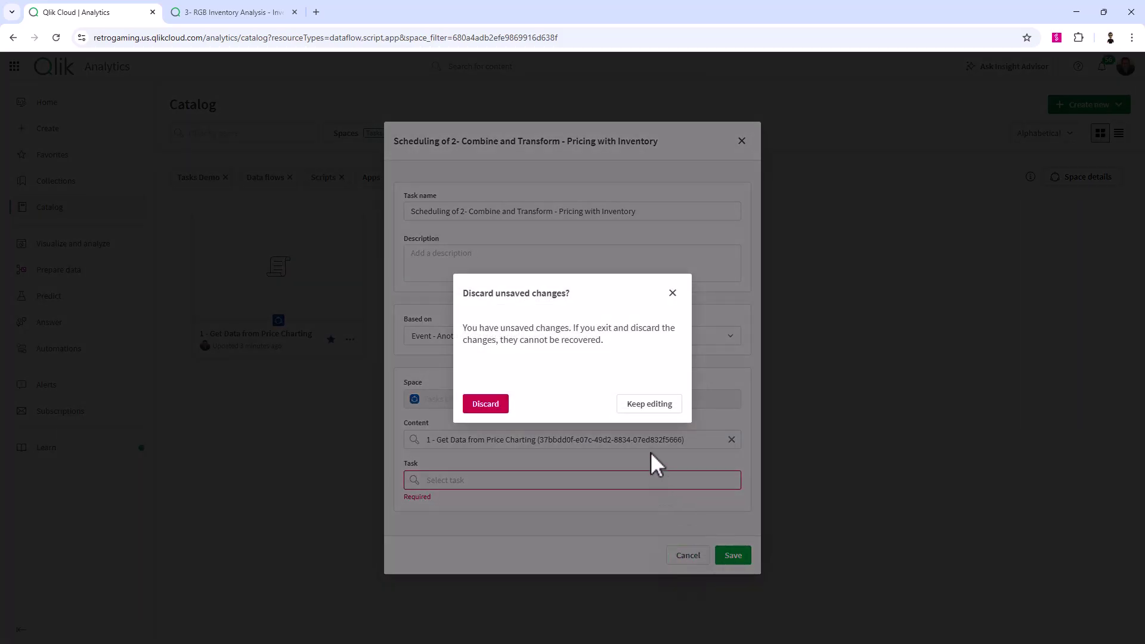
pyautogui.click(502, 404)
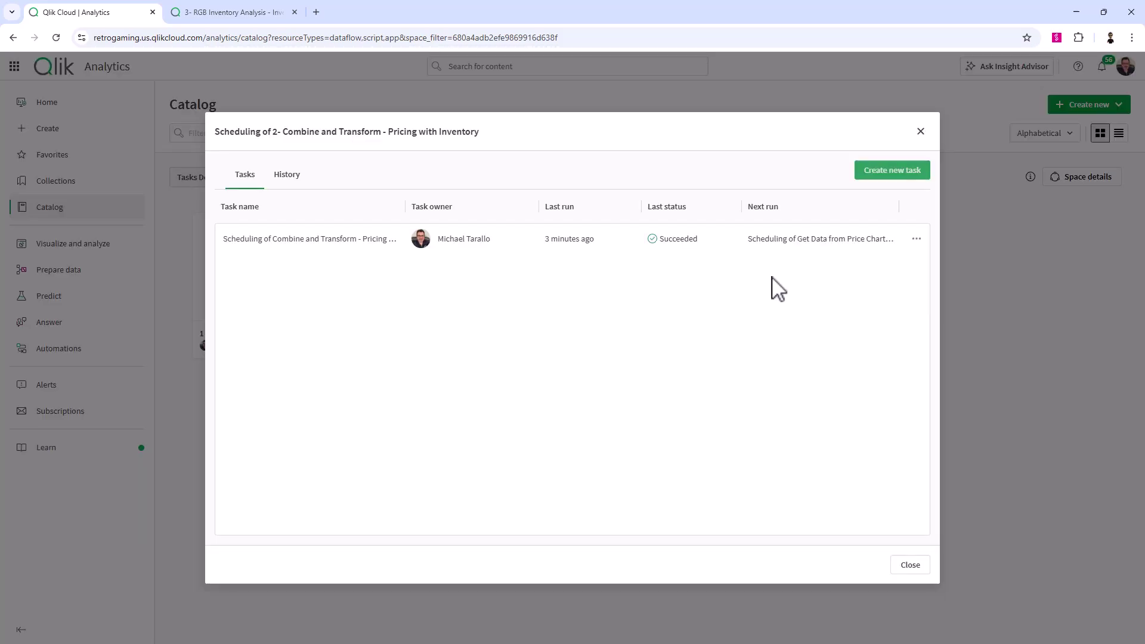
# Review the trigger settings of the data flow's existing Combine and Transform task and close its scheduling without changes.
pyautogui.click(916, 238)
pyautogui.click(928, 268)
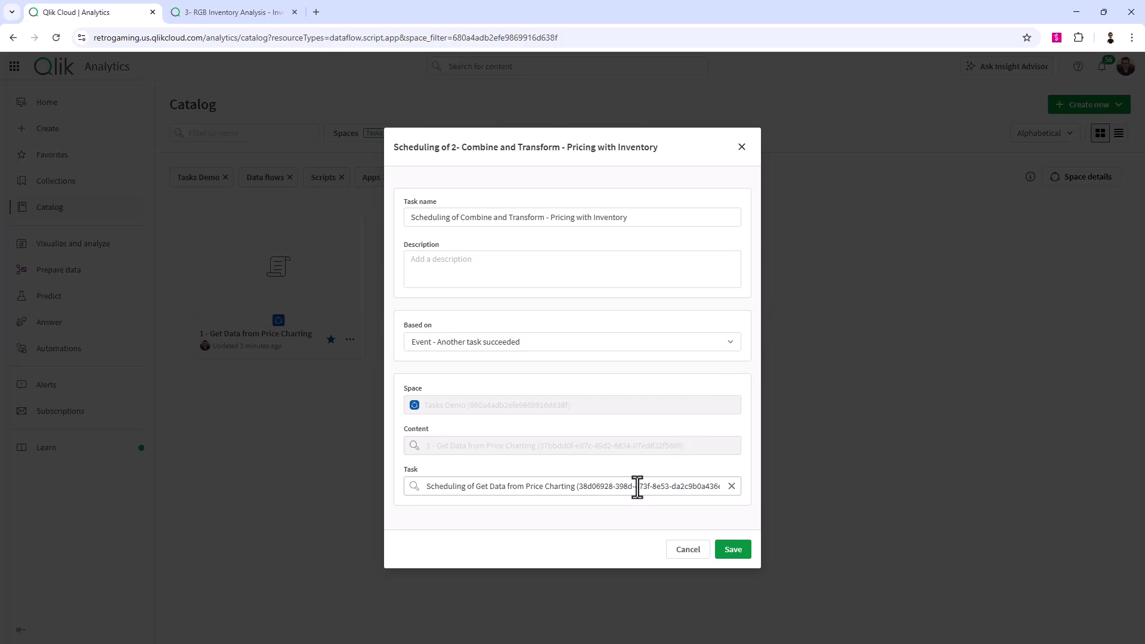
pyautogui.click(686, 551)
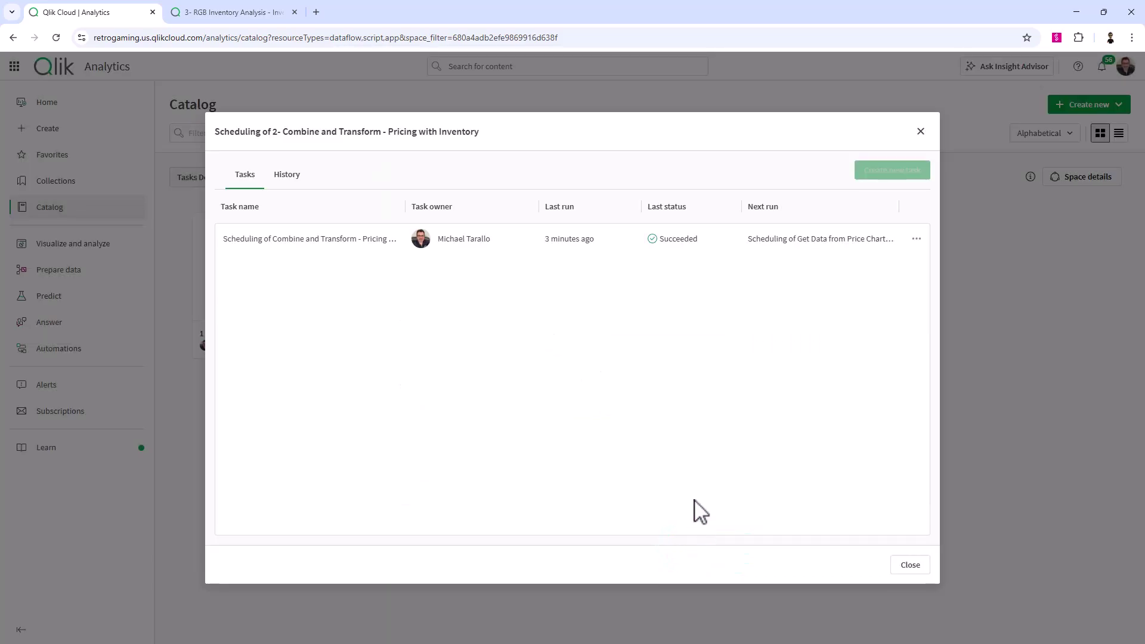
pyautogui.click(909, 566)
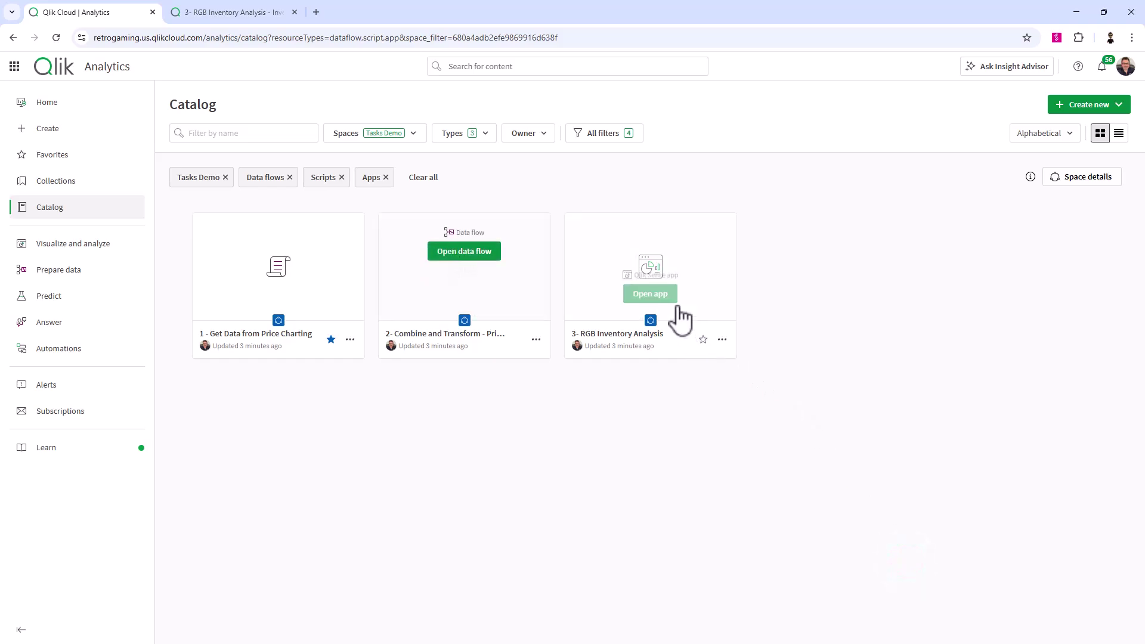
# Review the trigger settings of the existing scheduling task for the 3- RGB Inventory Analysis app and close without changes.
pyautogui.click(722, 339)
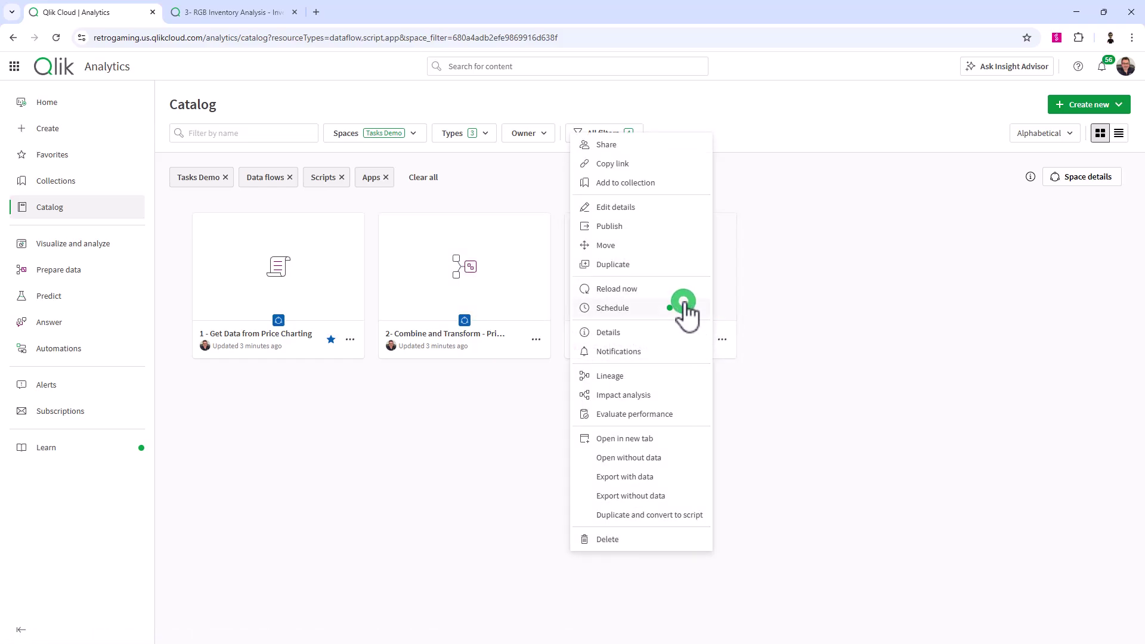
pyautogui.click(684, 308)
pyautogui.click(916, 240)
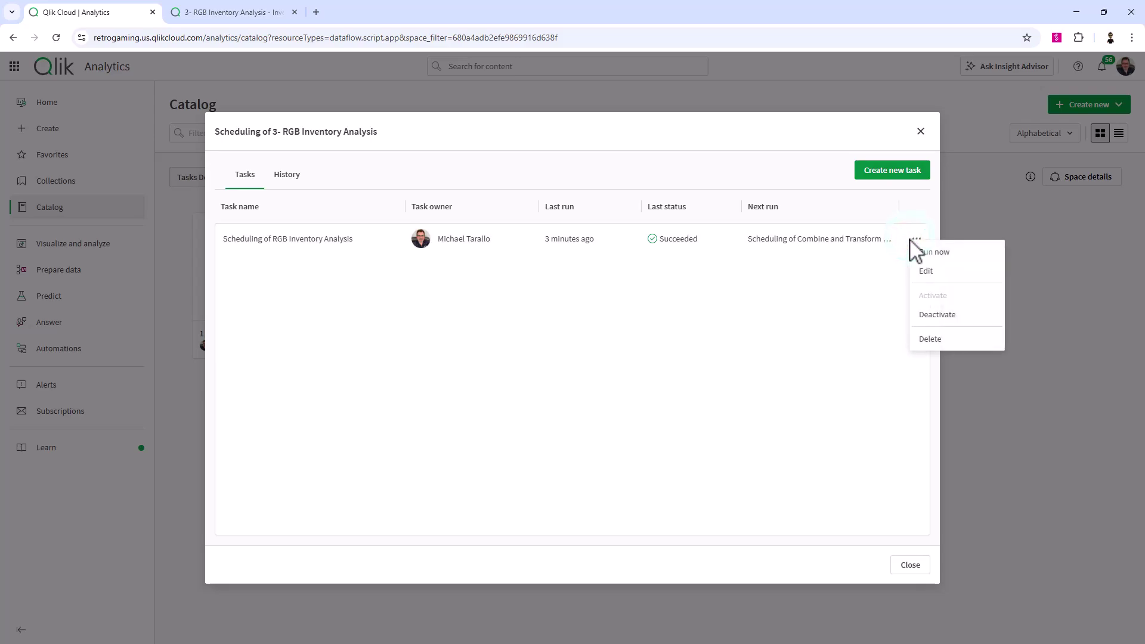
pyautogui.click(921, 271)
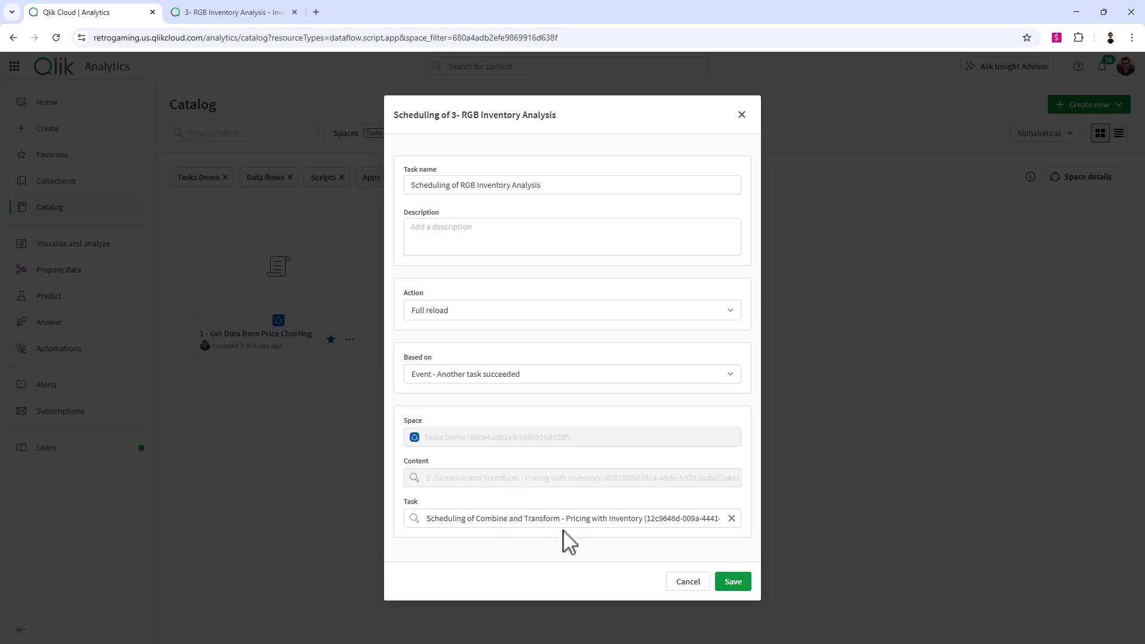
pyautogui.click(687, 583)
pyautogui.click(910, 565)
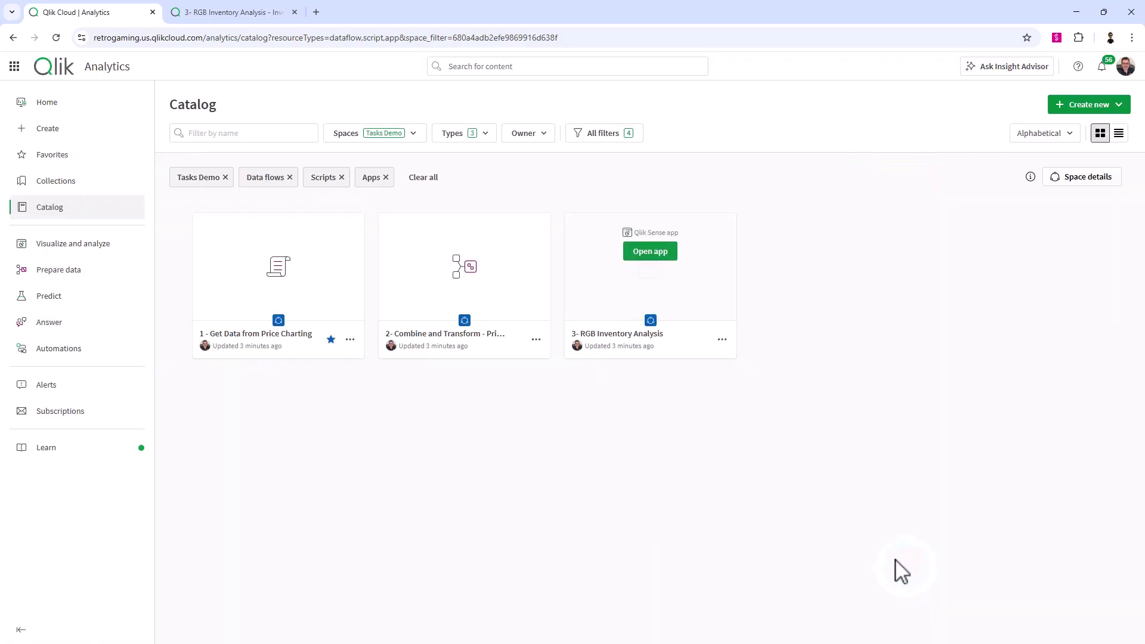
# Run the 1 - Get Data from Price Charting script's scheduled task immediately and close its scheduling dialog.
pyautogui.click(352, 340)
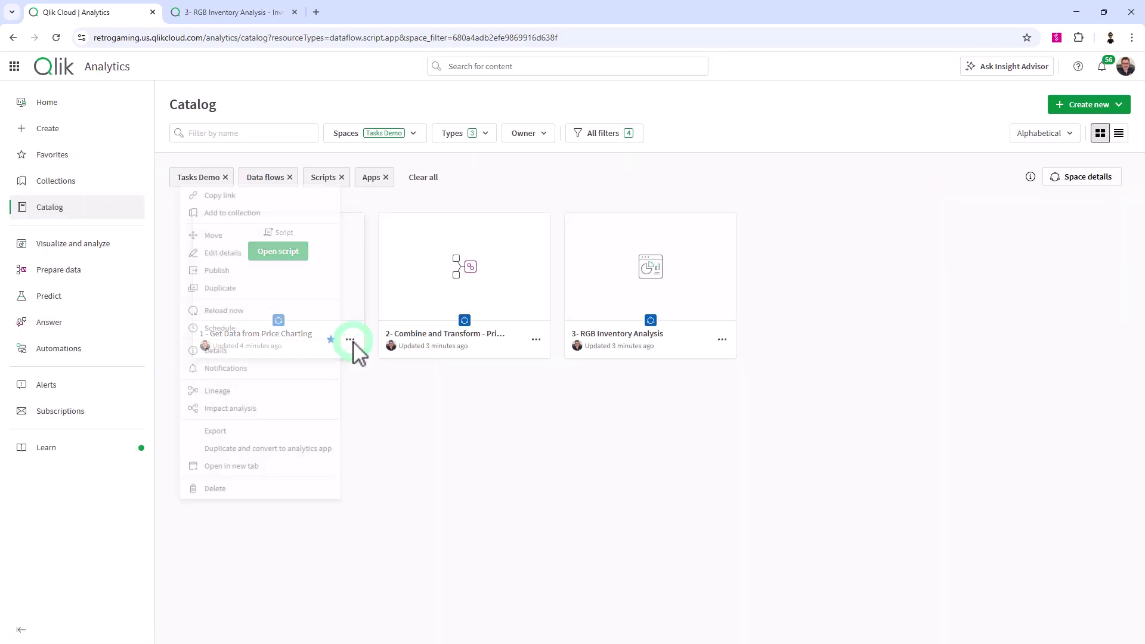
pyautogui.click(308, 329)
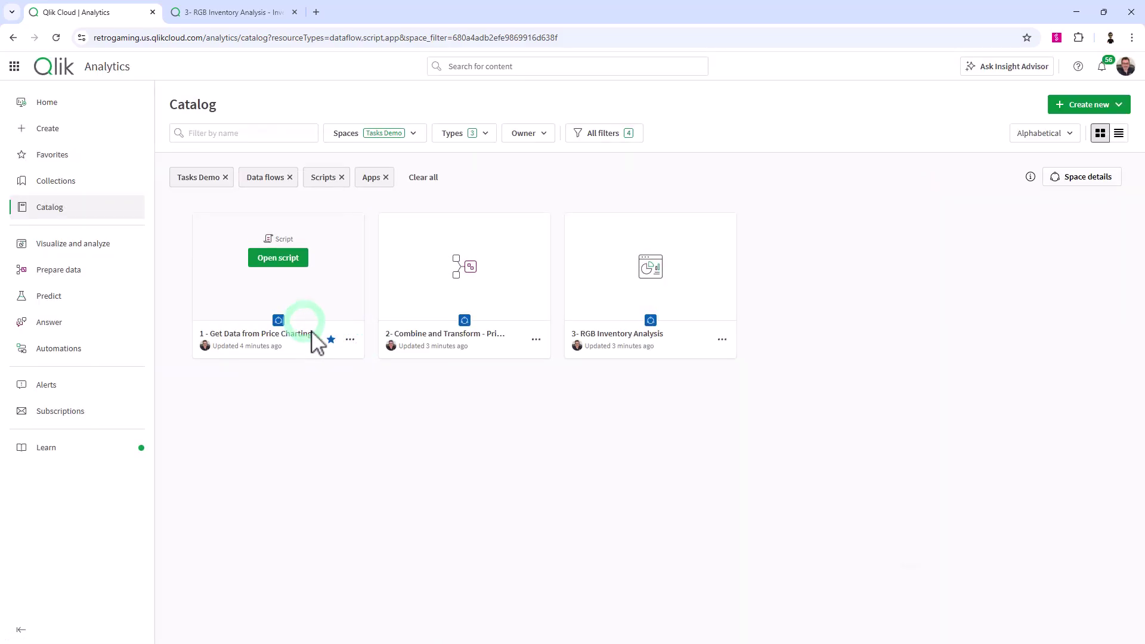
pyautogui.click(916, 241)
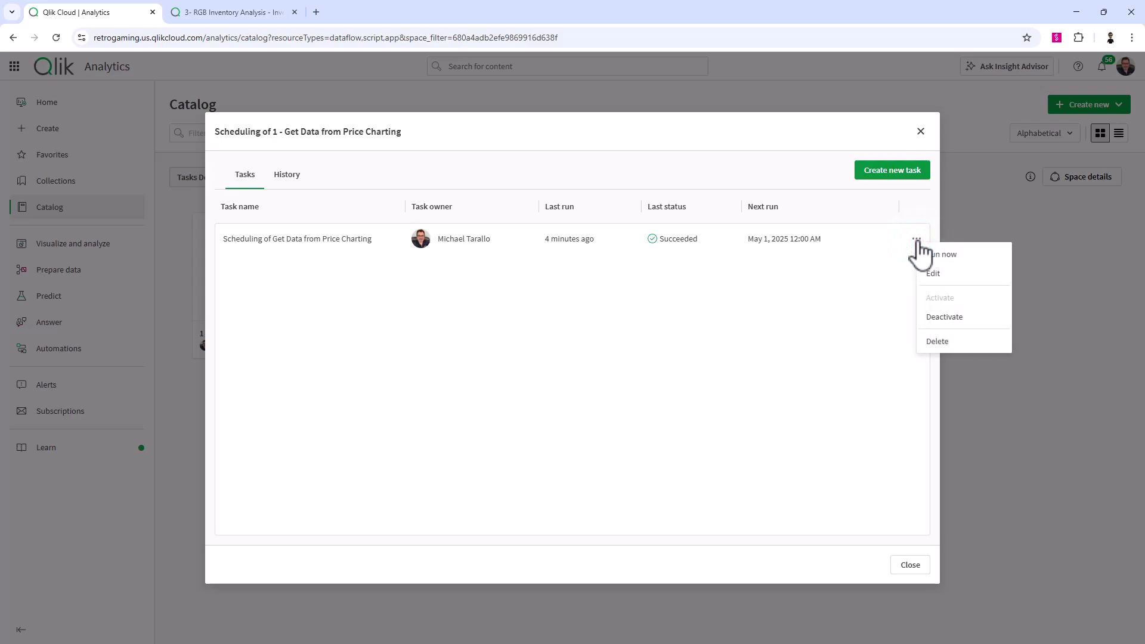
pyautogui.click(933, 257)
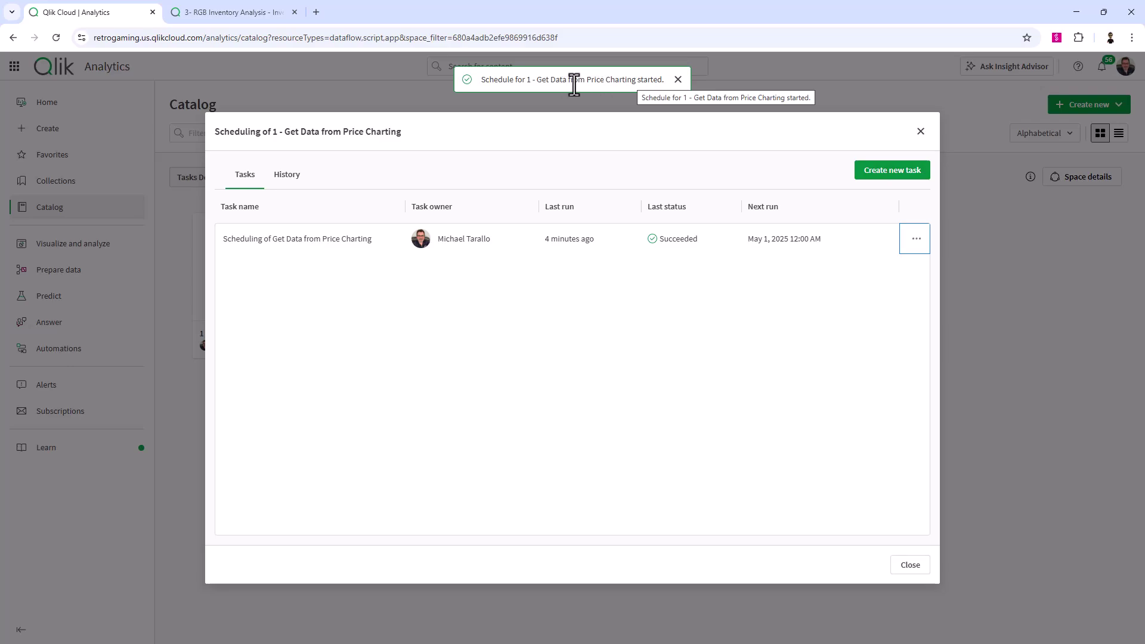
pyautogui.click(920, 132)
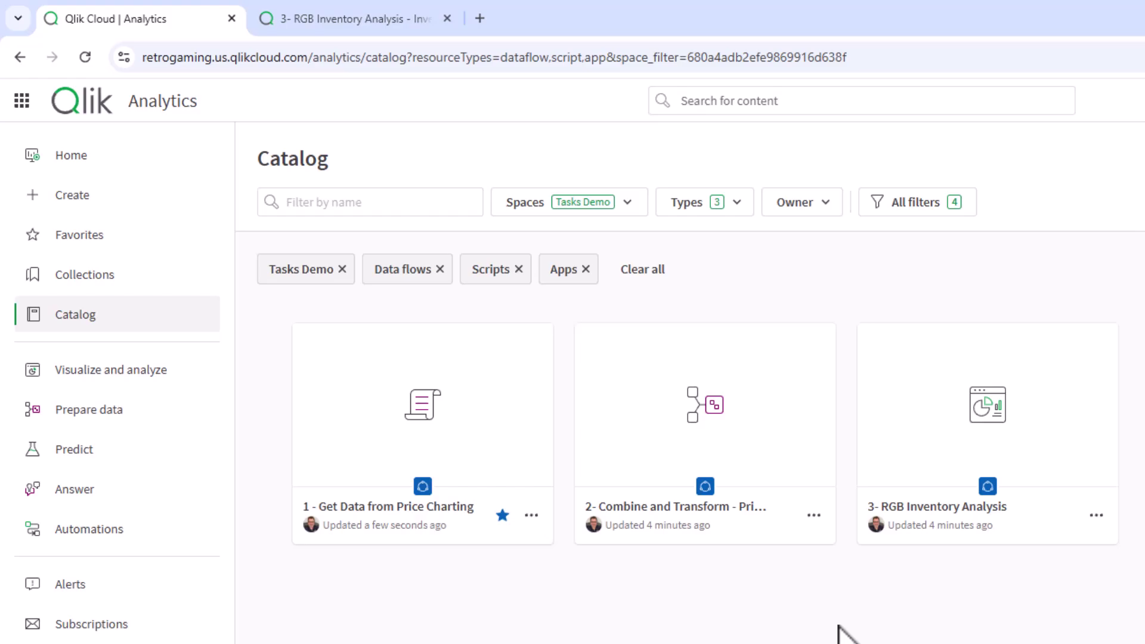
# Check the refresh time on the RGB Inventory Analysis sheet after the chained tasks run, and return to the catalog.
pyautogui.moveTo(403, 539)
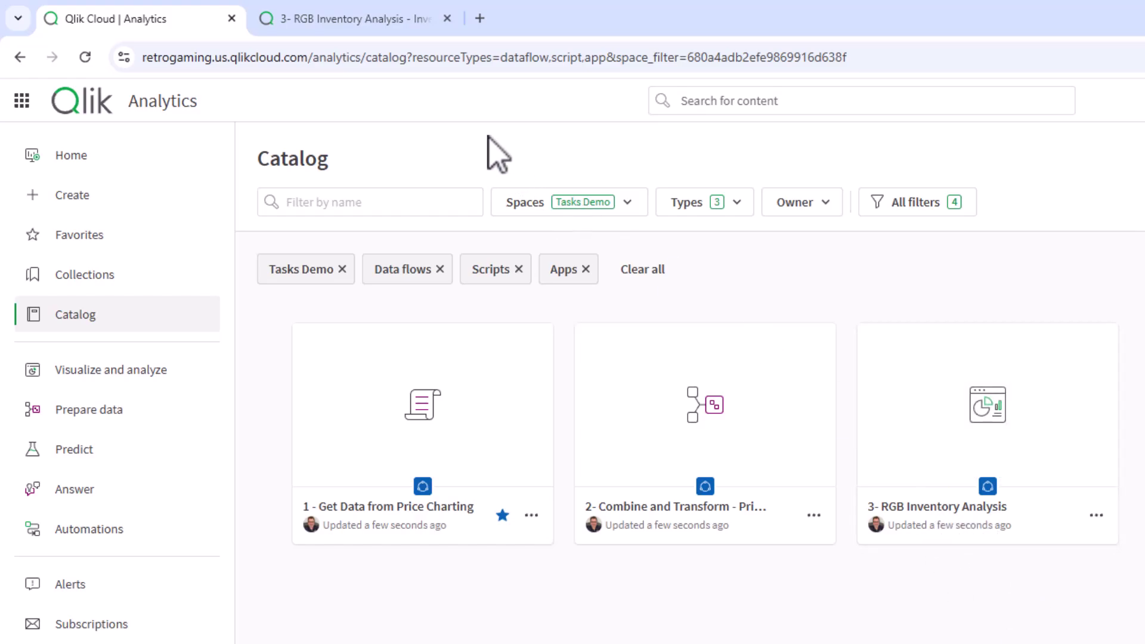
pyautogui.click(362, 25)
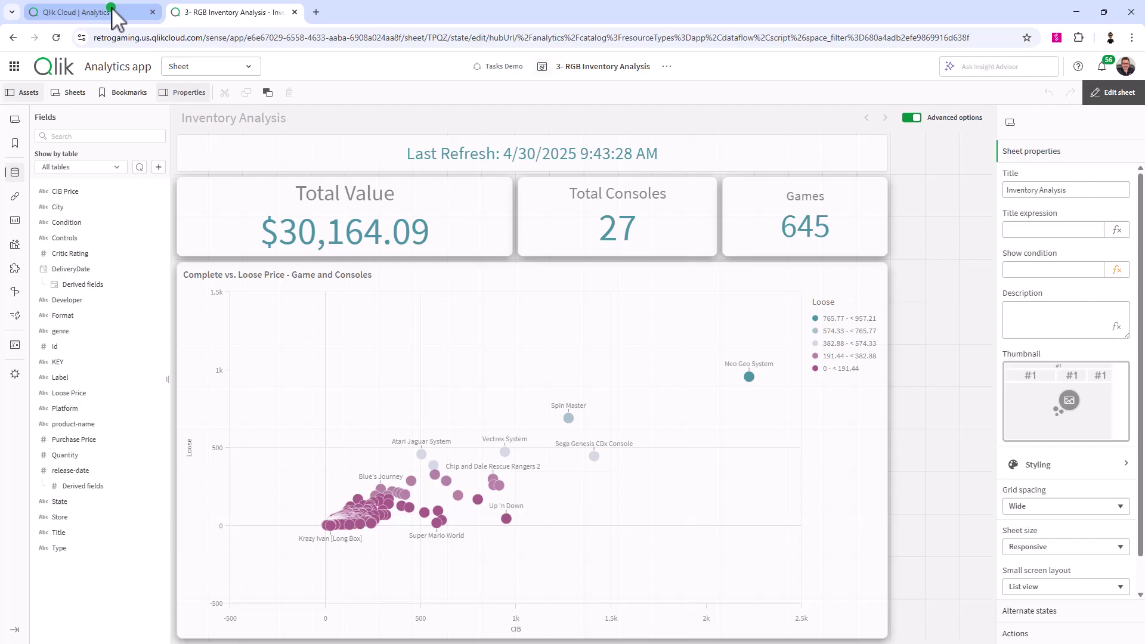
pyautogui.click(113, 12)
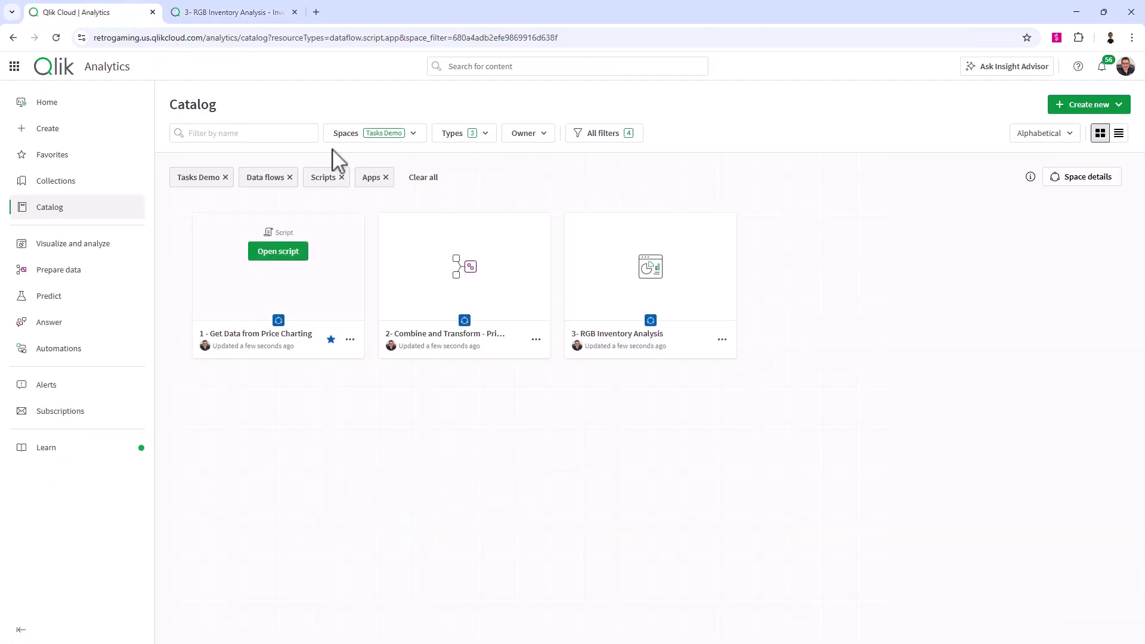